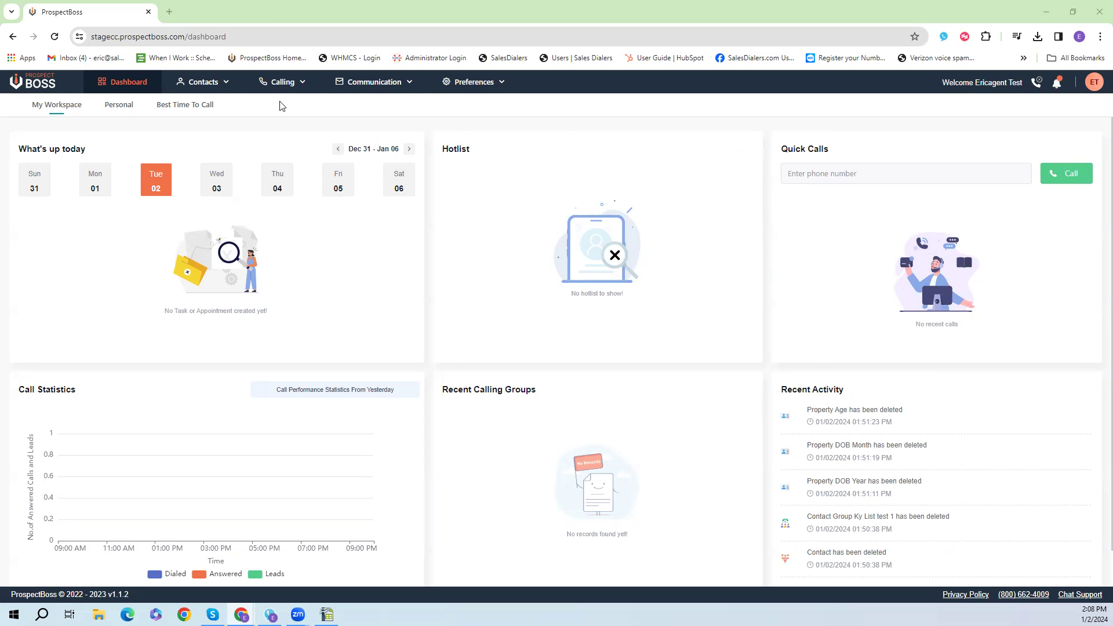
Go from the Dashboard to the My Contacts list under Contacts
{"action": "mouse_move", "coordinate": [223, 82]}
{"action": "left_click", "coordinate": [194, 104]}
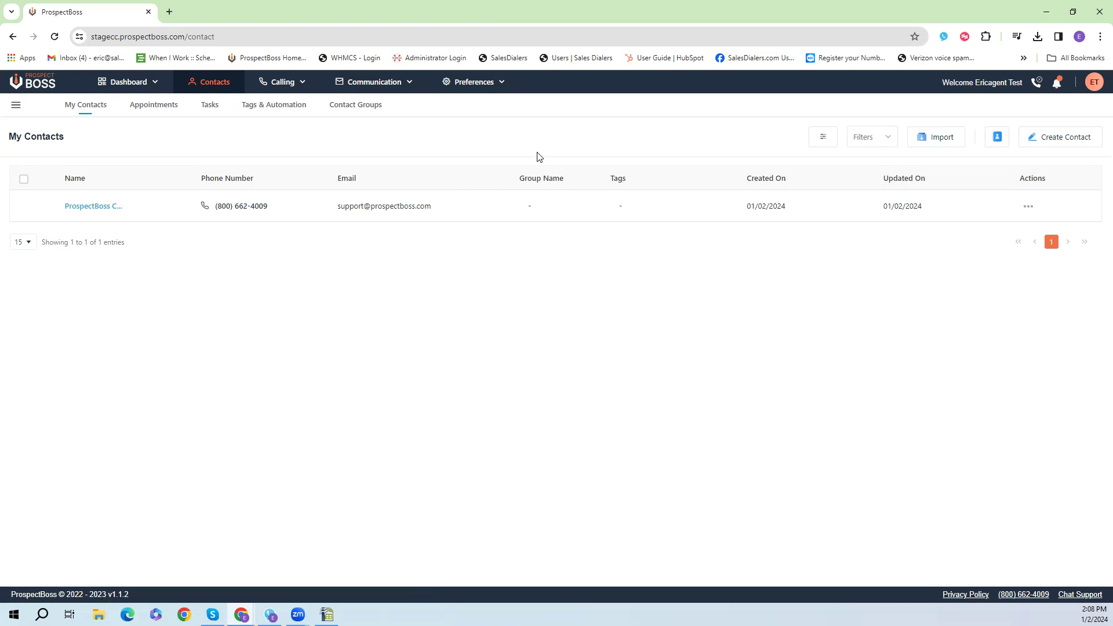
{"action": "left_click", "coordinate": [327, 614]}
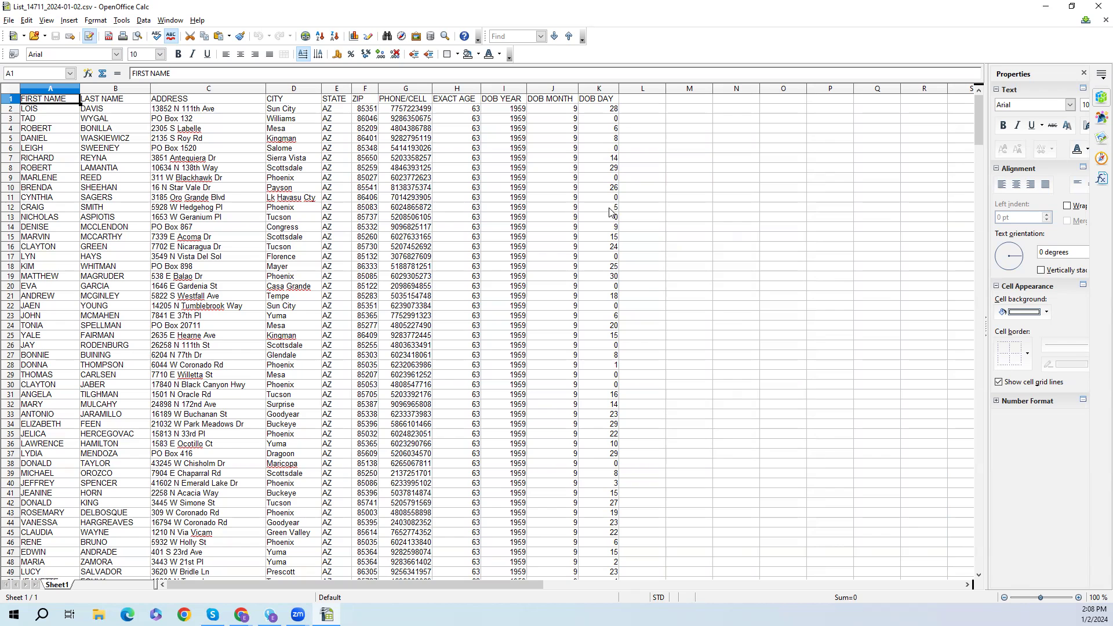
Open Preferences > Properties, briefly checking the CSV spreadsheet in Calc before hiding it again
{"action": "left_click", "coordinate": [1047, 7]}
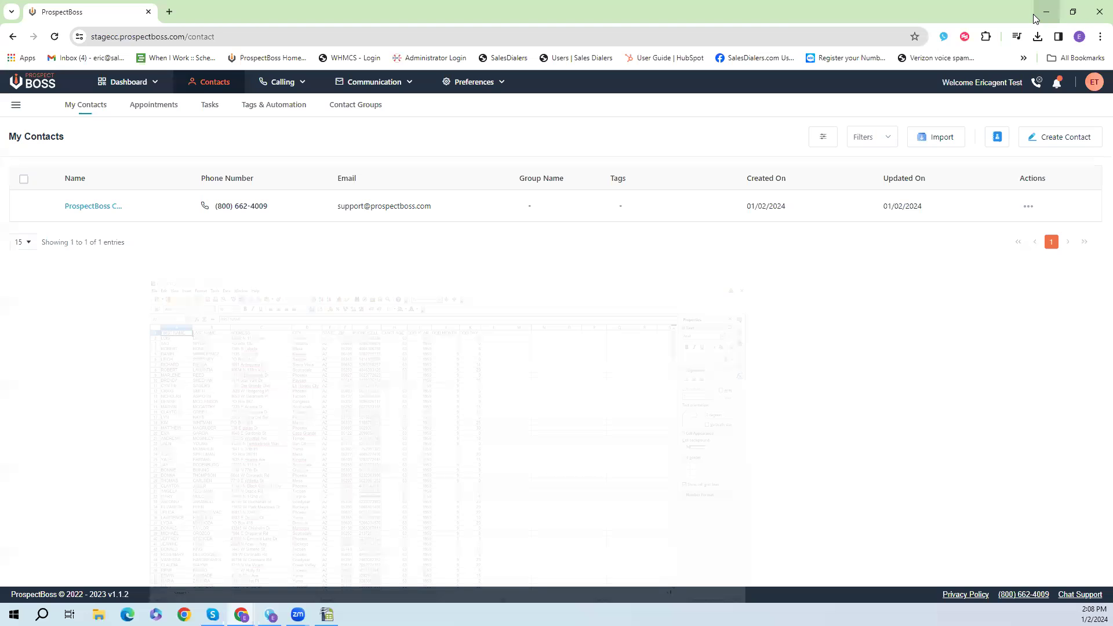
{"action": "left_click", "coordinate": [490, 84]}
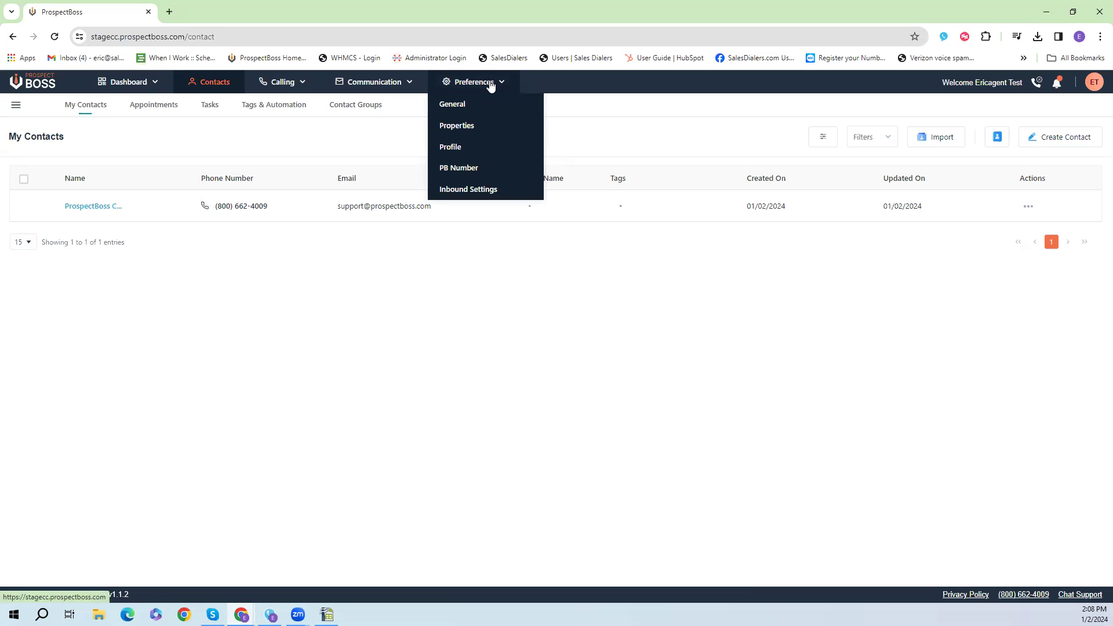
{"action": "left_click", "coordinate": [470, 128]}
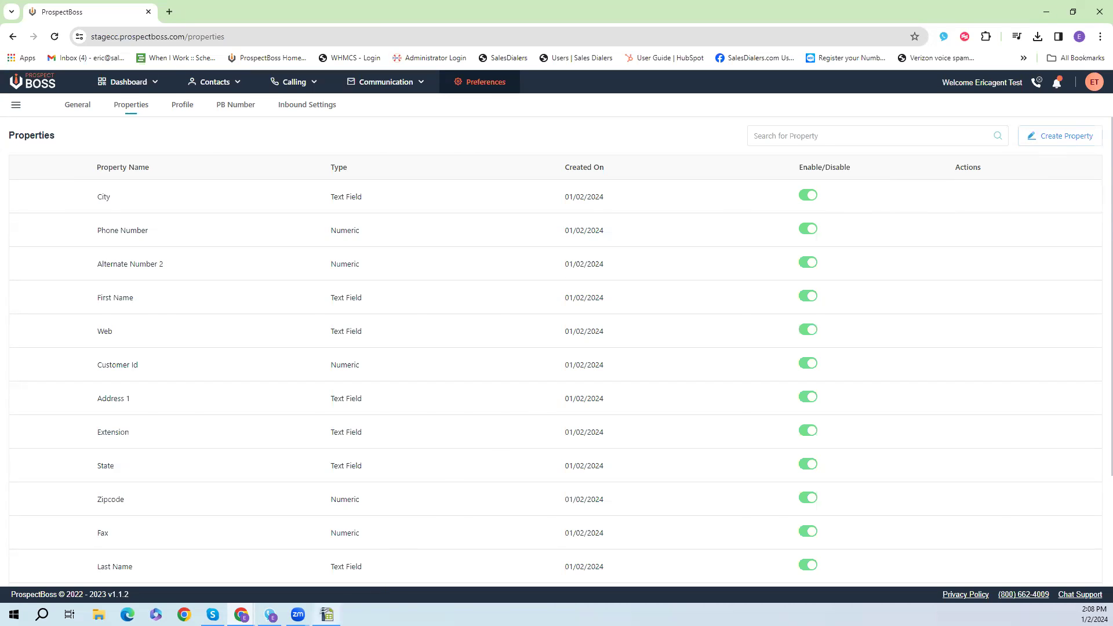
{"action": "left_click", "coordinate": [327, 614]}
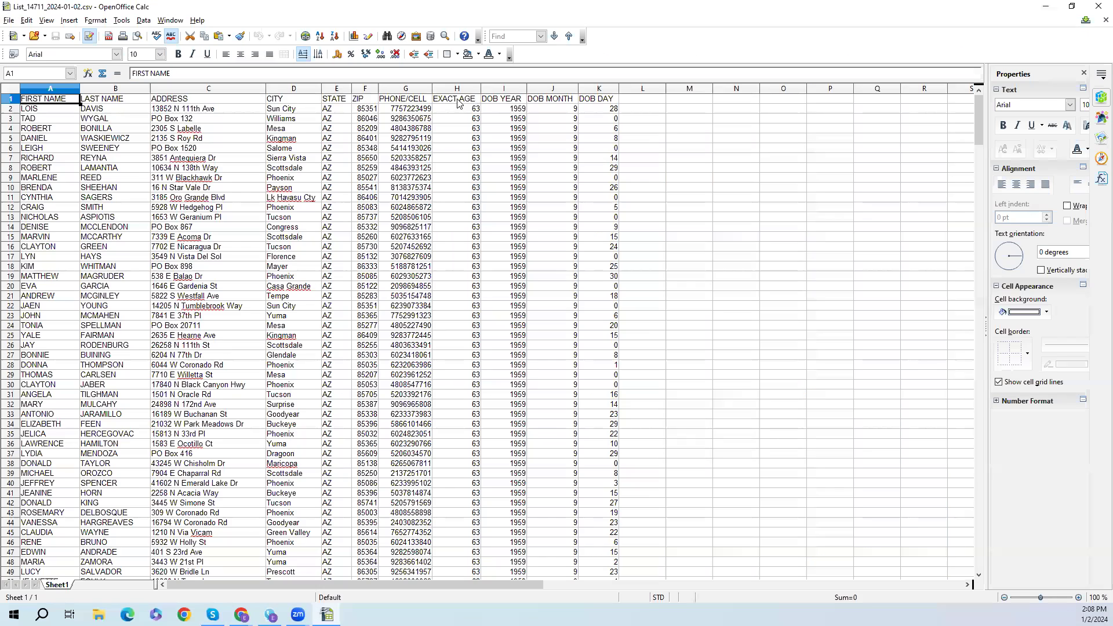
{"action": "left_click", "coordinate": [1043, 7]}
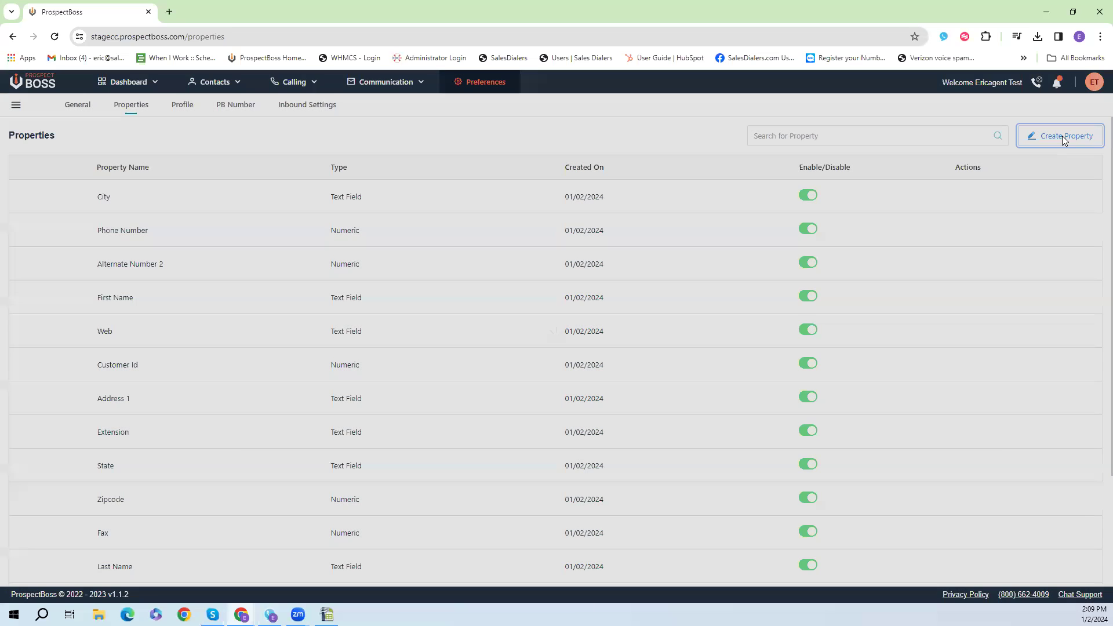
Create a Numeric contact property named 'Age' with description 'Age'
{"action": "left_click", "coordinate": [1063, 136]}
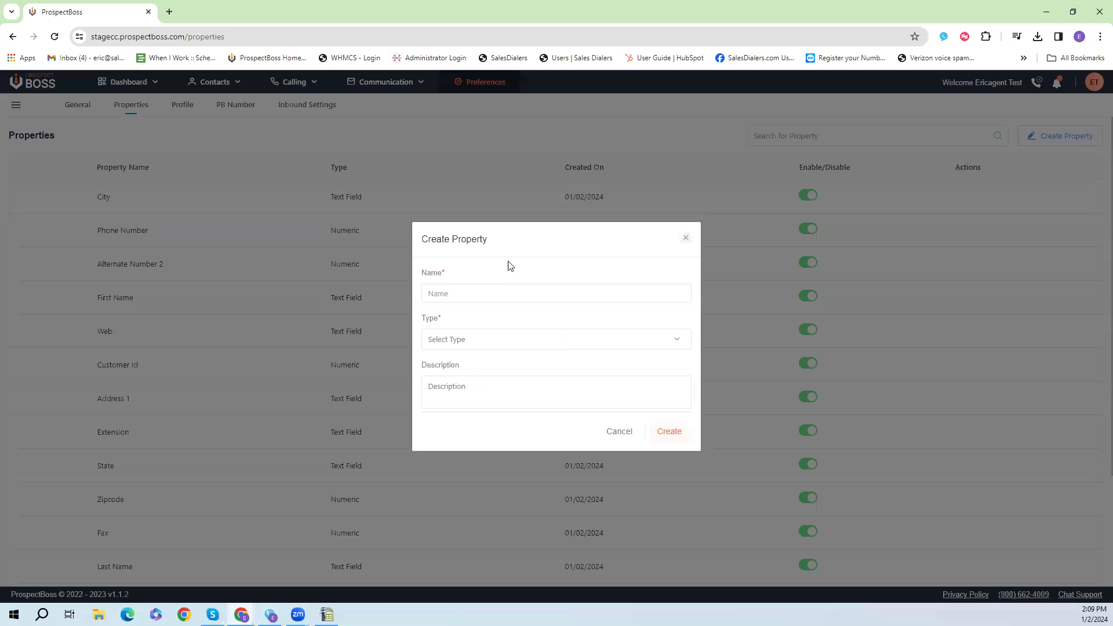
{"action": "left_click", "coordinate": [505, 295]}
{"action": "type", "text": "Age"}
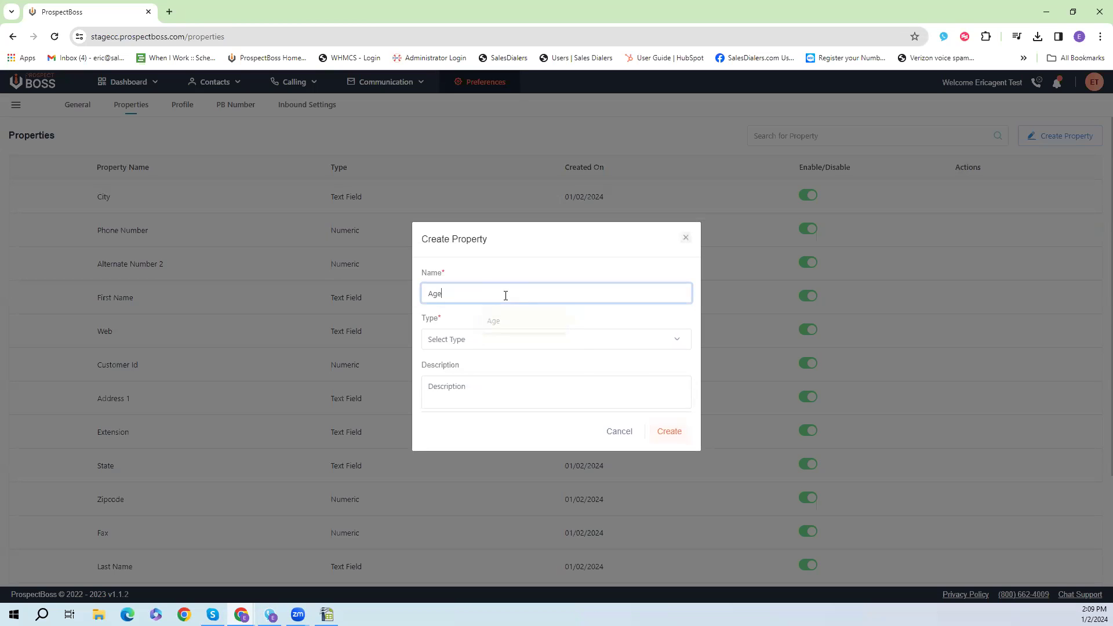
{"action": "left_click", "coordinate": [488, 345]}
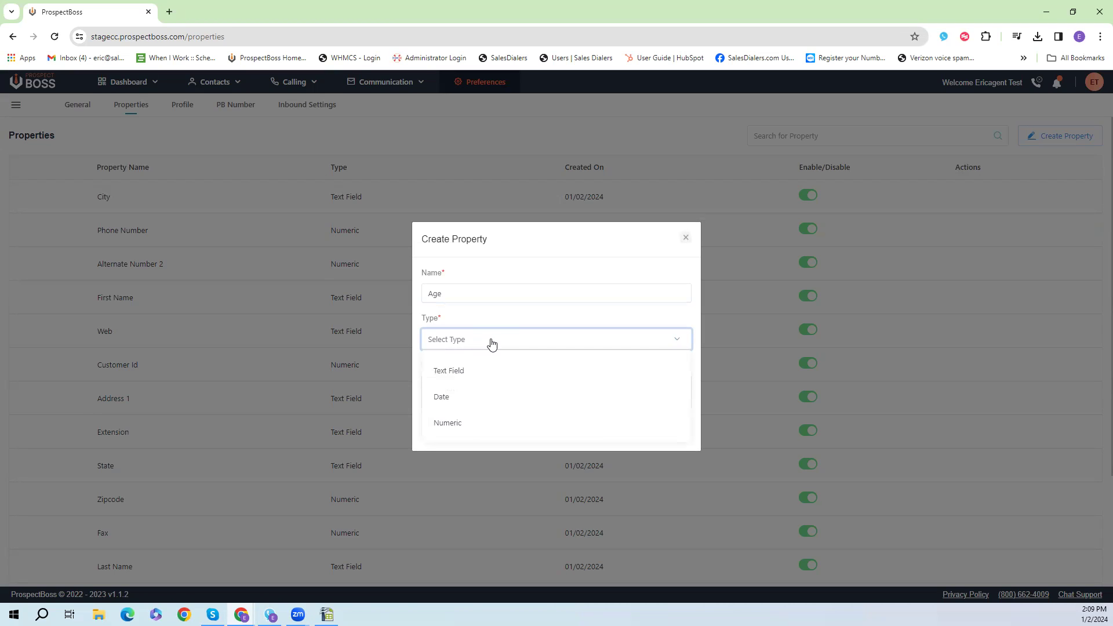
{"action": "left_click", "coordinate": [457, 427]}
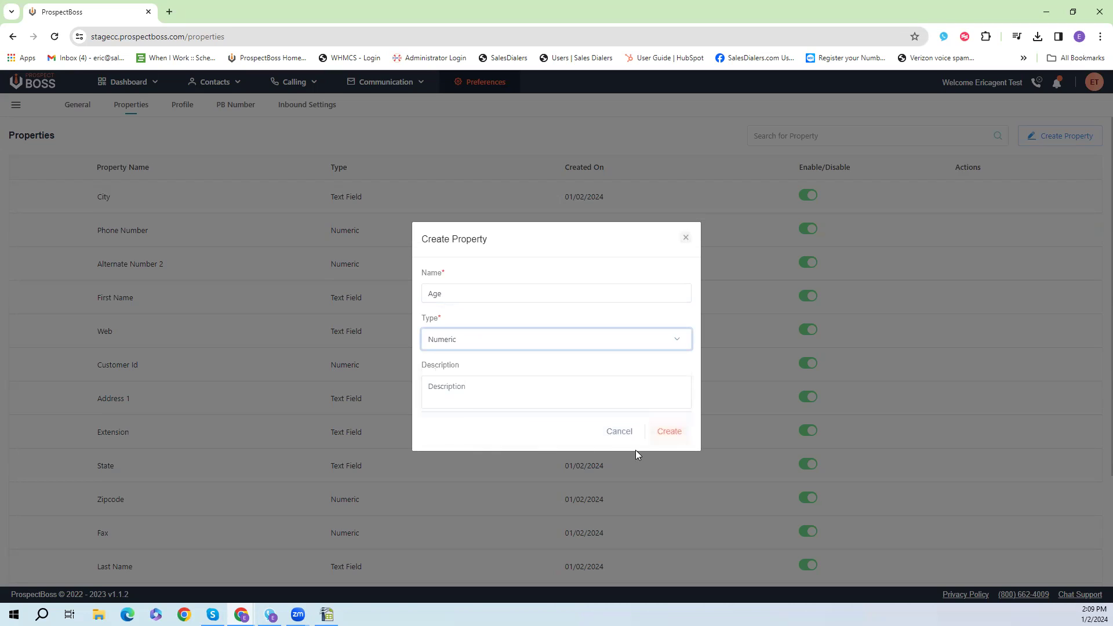
{"action": "left_click", "coordinate": [581, 392]}
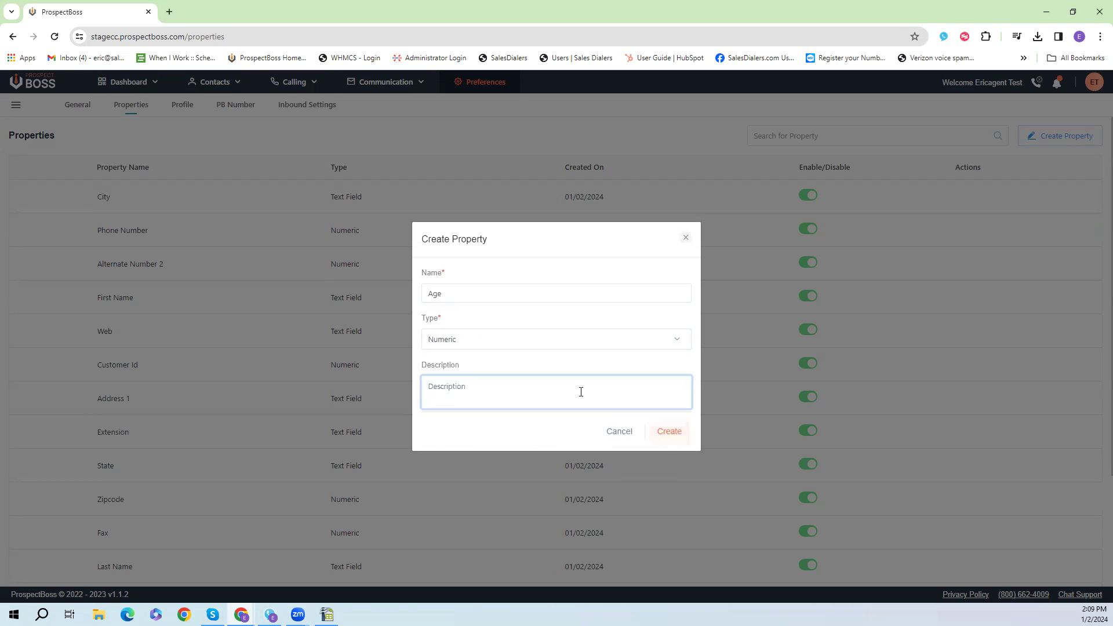
{"action": "type", "text": "Age"}
{"action": "left_click", "coordinate": [672, 436]}
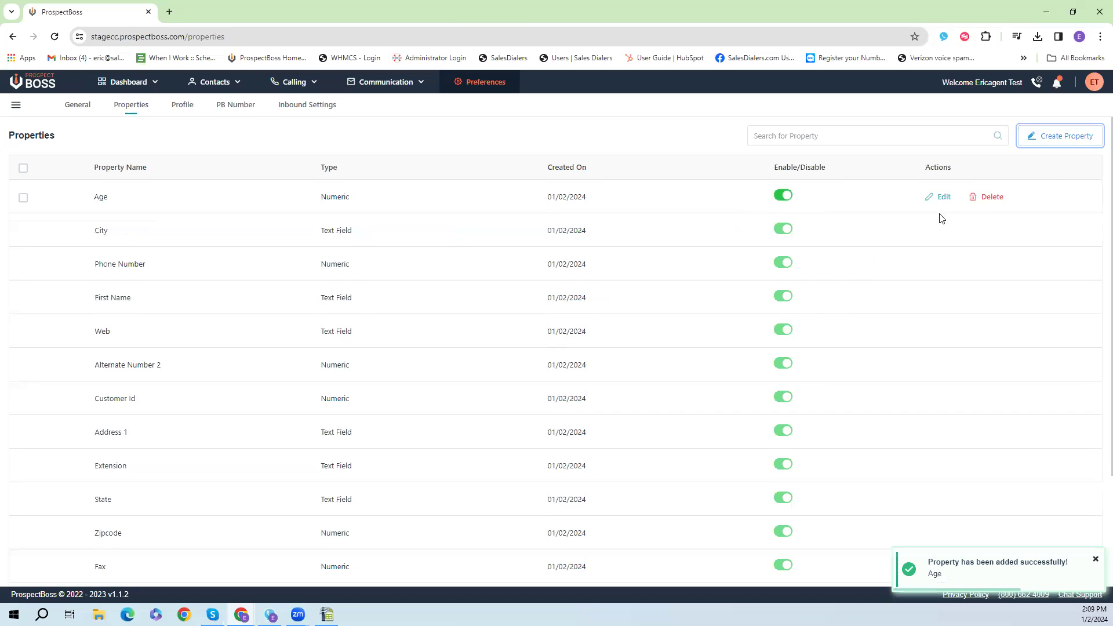
Create a Numeric contact property named 'DOB Year'
{"action": "left_click", "coordinate": [1030, 138]}
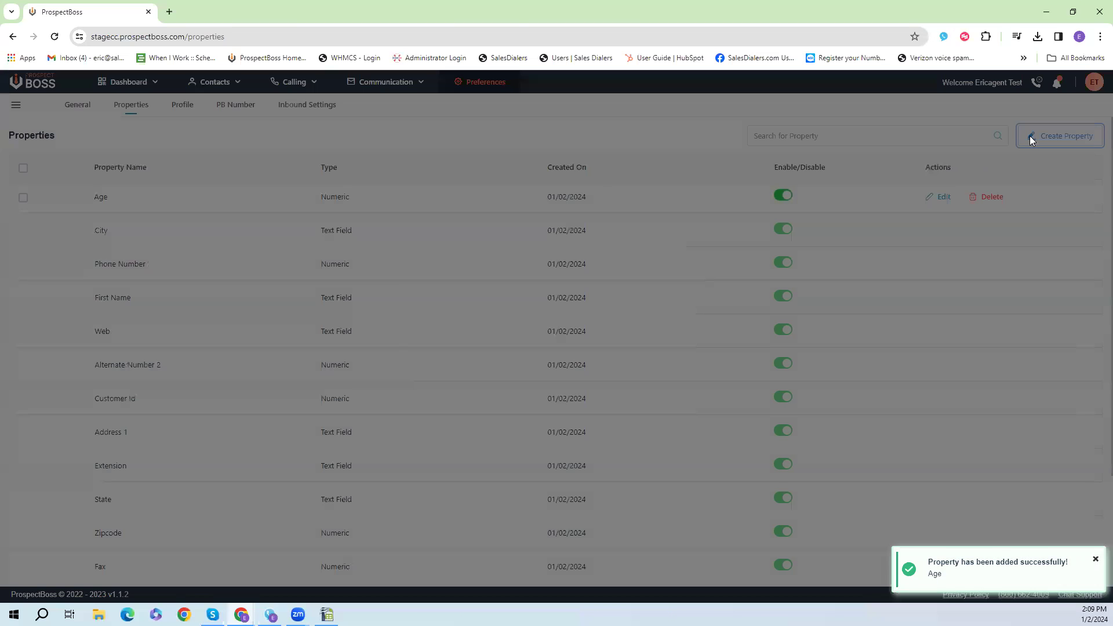
{"action": "left_click", "coordinate": [566, 291]}
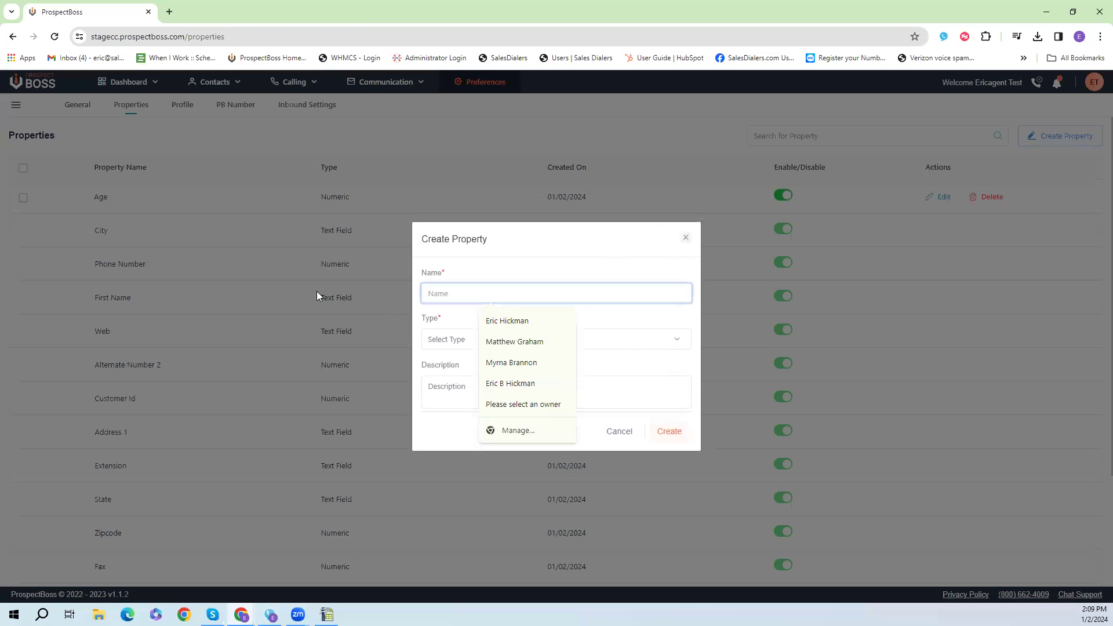
{"action": "type", "text": "DOB Year"}
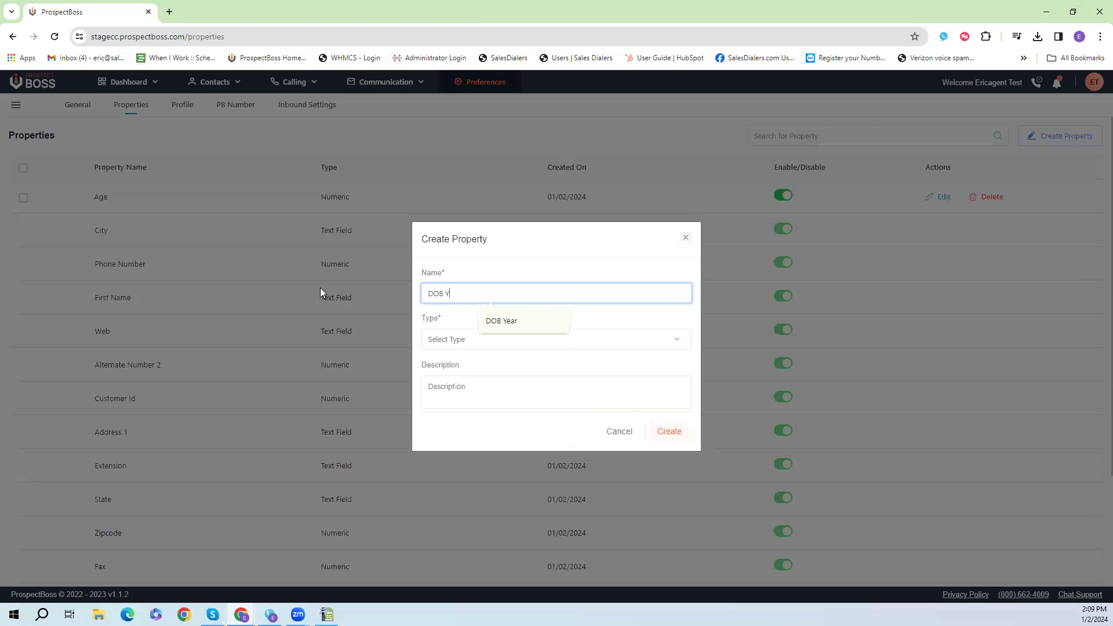
{"action": "left_click", "coordinate": [479, 341]}
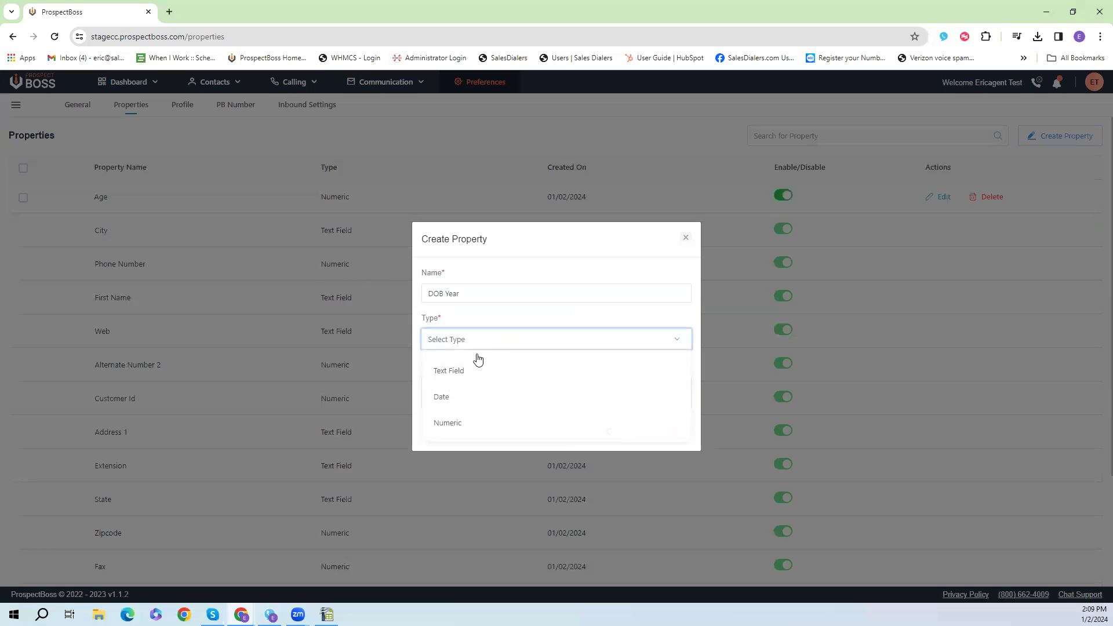
{"action": "left_click", "coordinate": [469, 422]}
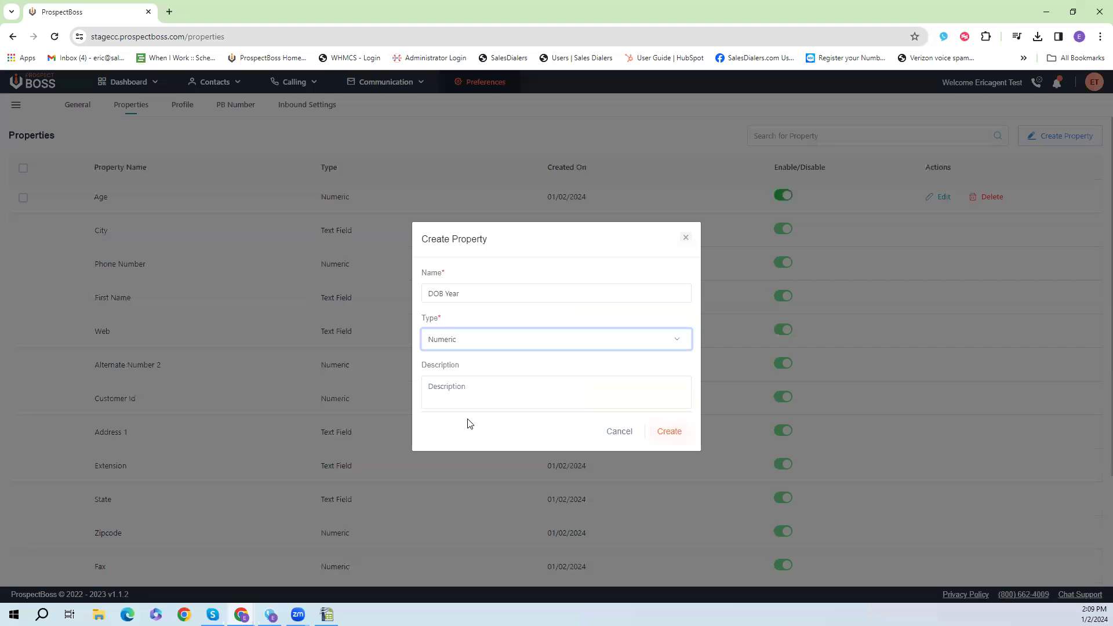
{"action": "left_click", "coordinate": [671, 433]}
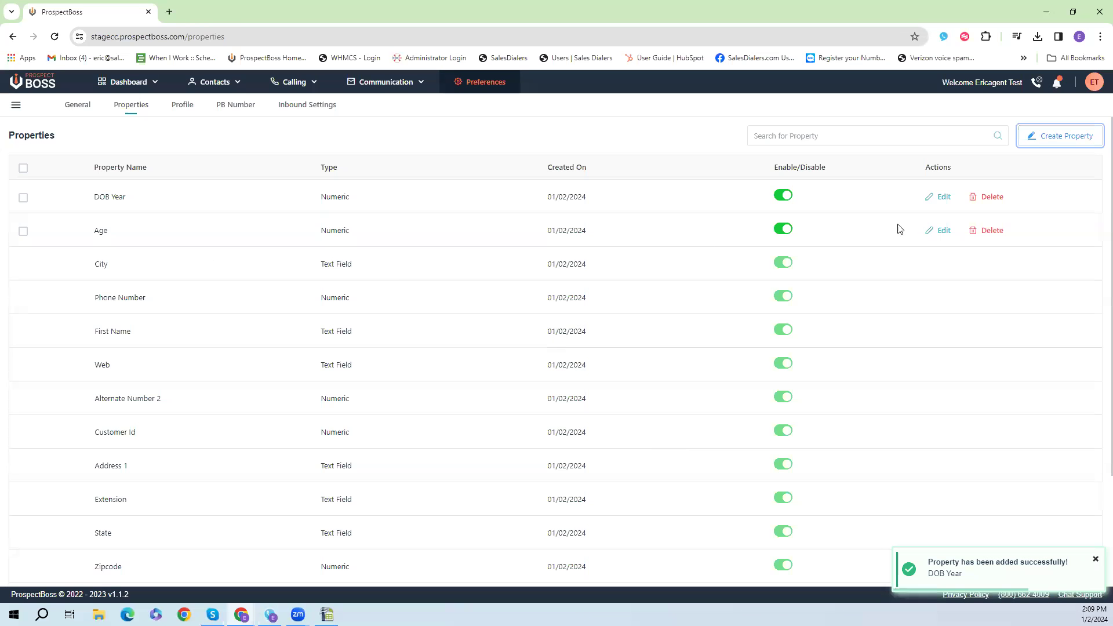
Create a Numeric contact property named 'DOB Month'
{"action": "left_click", "coordinate": [1070, 136]}
{"action": "left_click", "coordinate": [519, 285]}
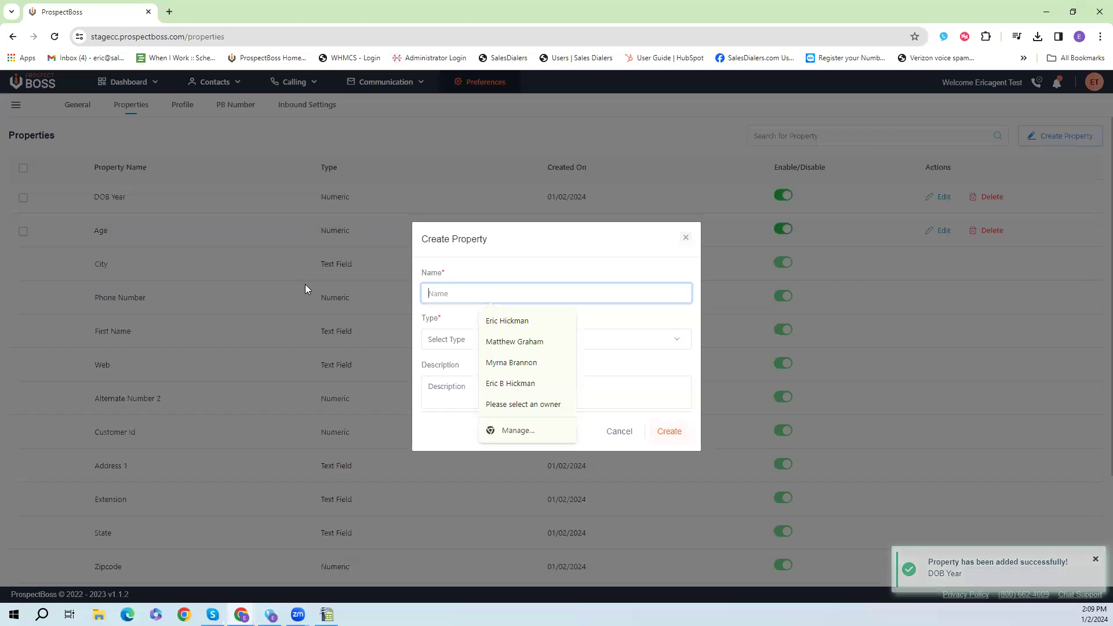
{"action": "type", "text": "DOB Month"}
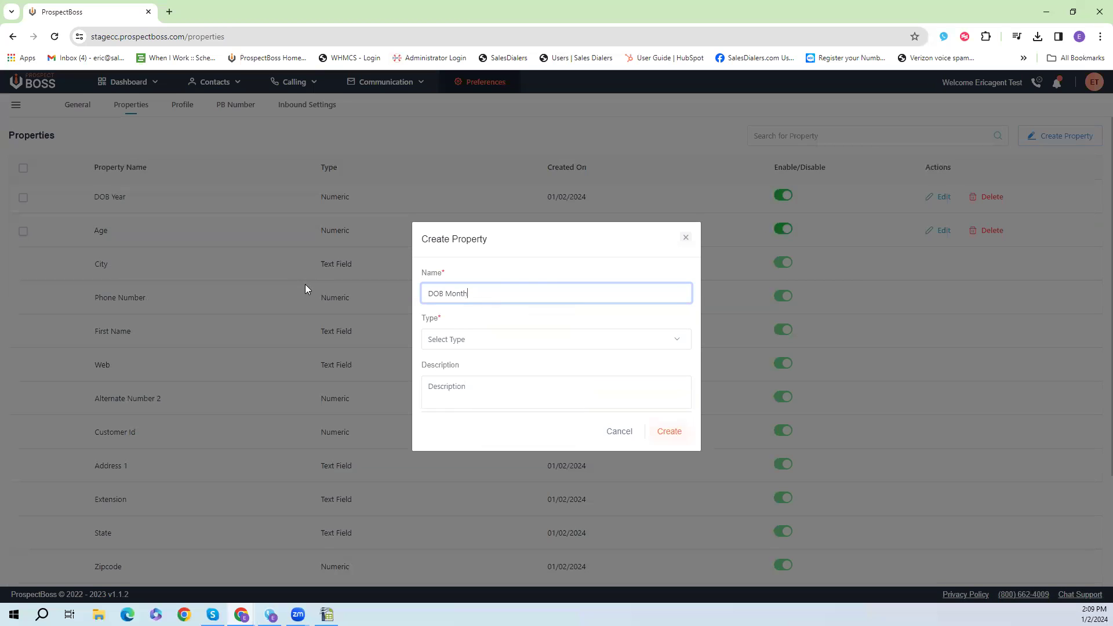
{"action": "left_click", "coordinate": [465, 343]}
{"action": "left_click", "coordinate": [469, 424]}
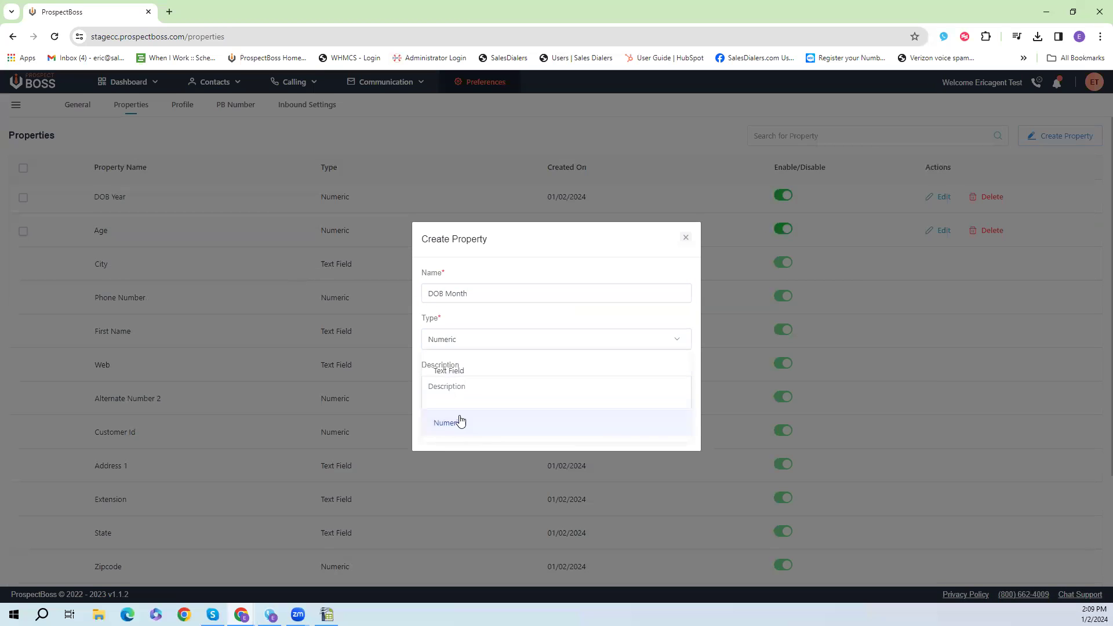
{"action": "left_click", "coordinate": [670, 431]}
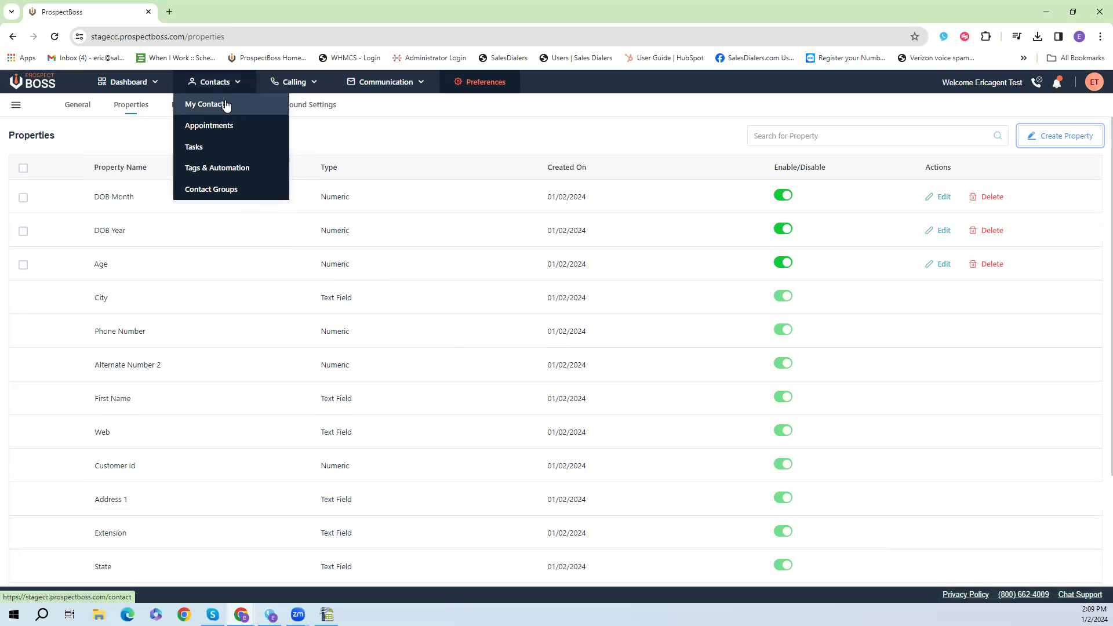
Import List_14711_2024-01-02.csv into group 'az list 1' with country code United States/Canada
{"action": "left_click", "coordinate": [225, 107]}
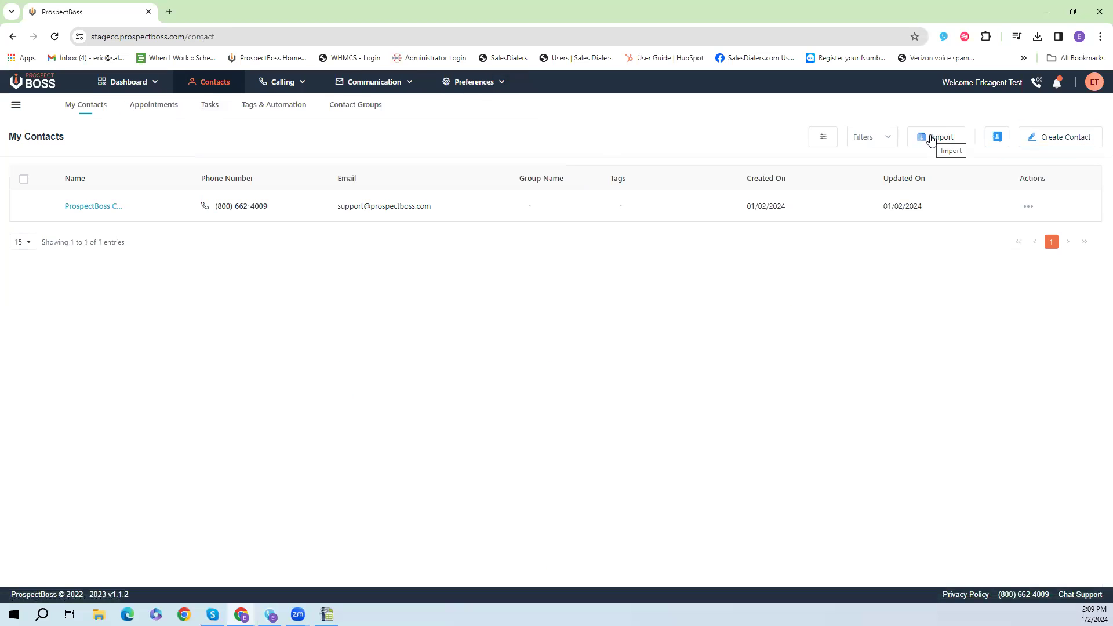
{"action": "left_click", "coordinate": [931, 139]}
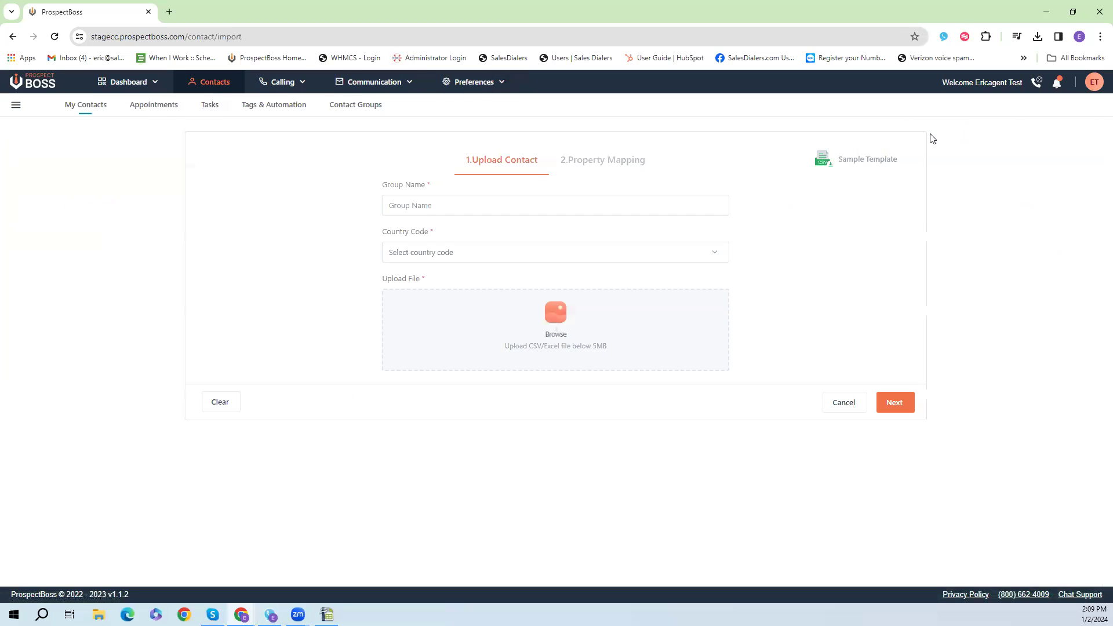
{"action": "left_click", "coordinate": [463, 203]}
{"action": "type", "text": "az list 1"}
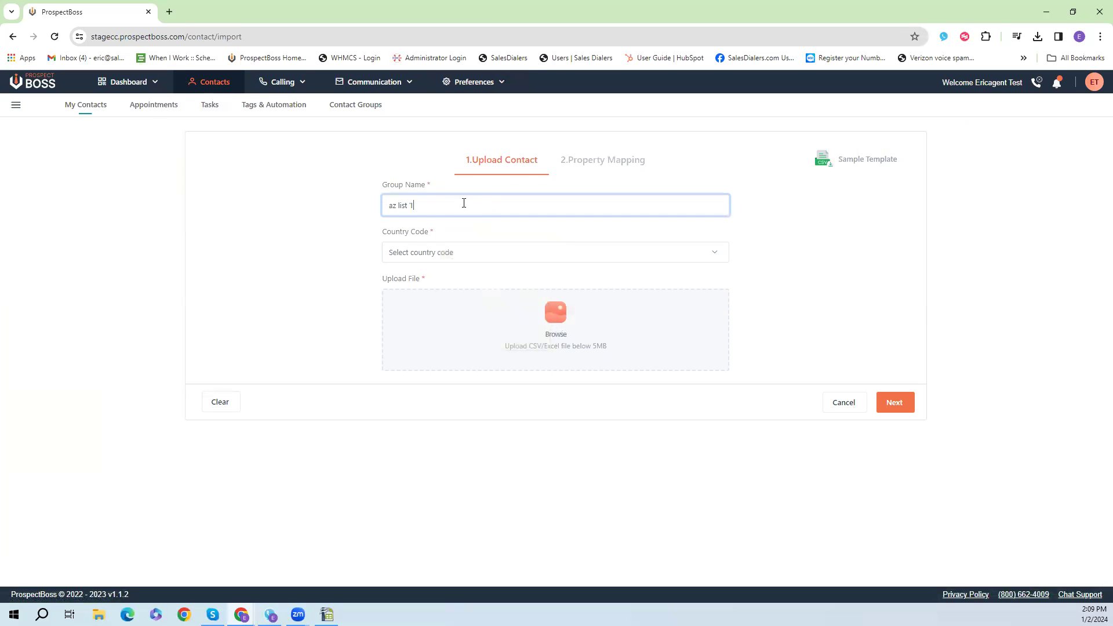
{"action": "left_click", "coordinate": [489, 252]}
{"action": "left_click", "coordinate": [461, 283]}
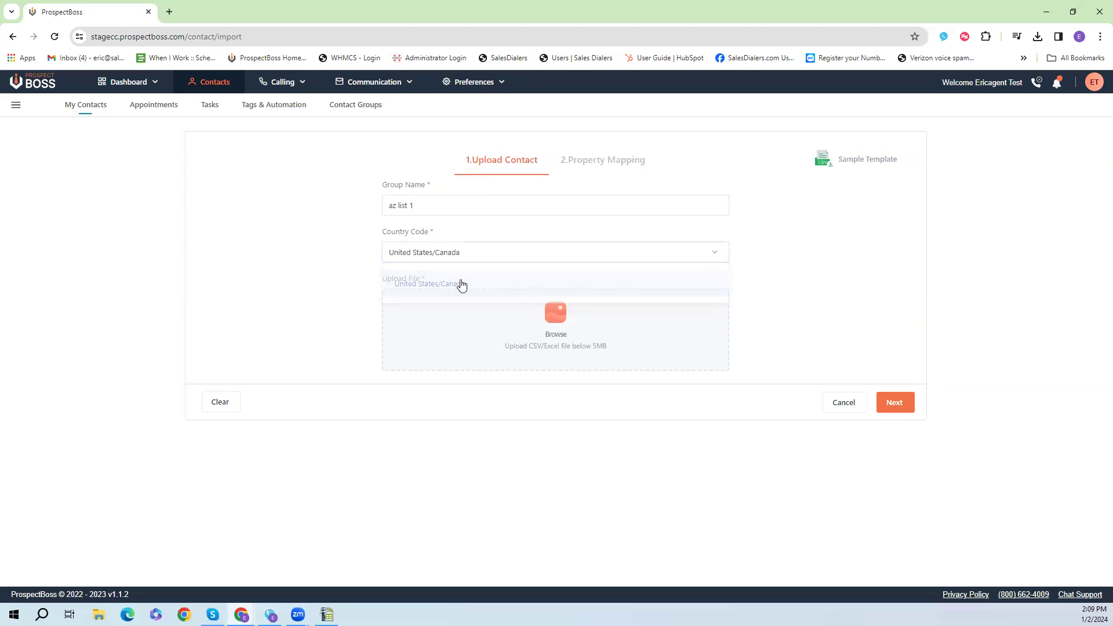
{"action": "left_click", "coordinate": [571, 321]}
{"action": "double_click", "coordinate": [297, 172]}
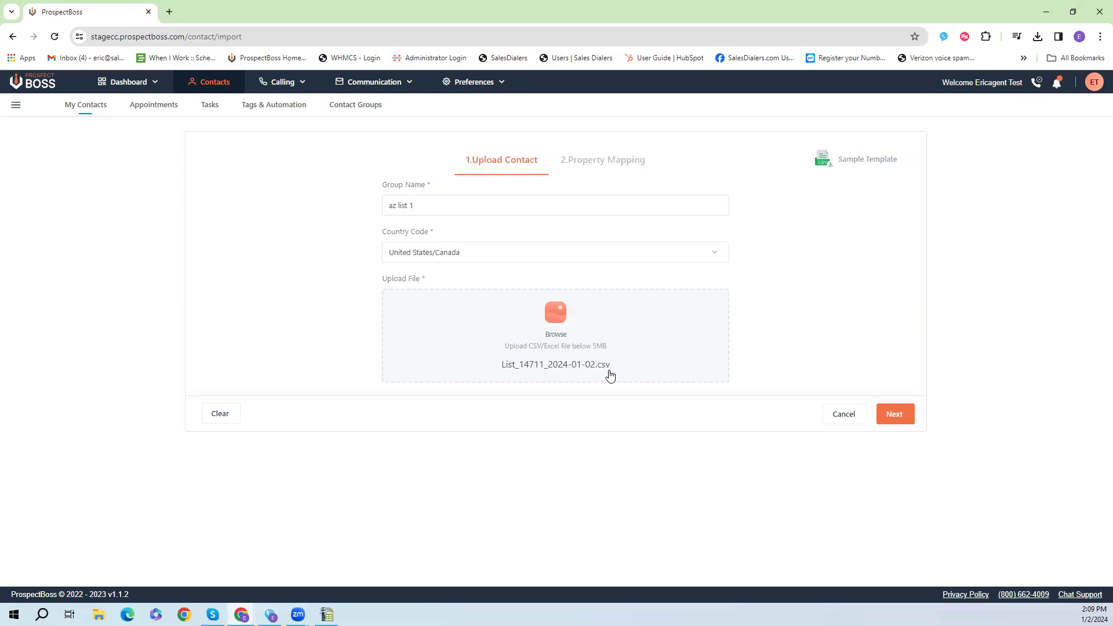
{"action": "left_click", "coordinate": [896, 414]}
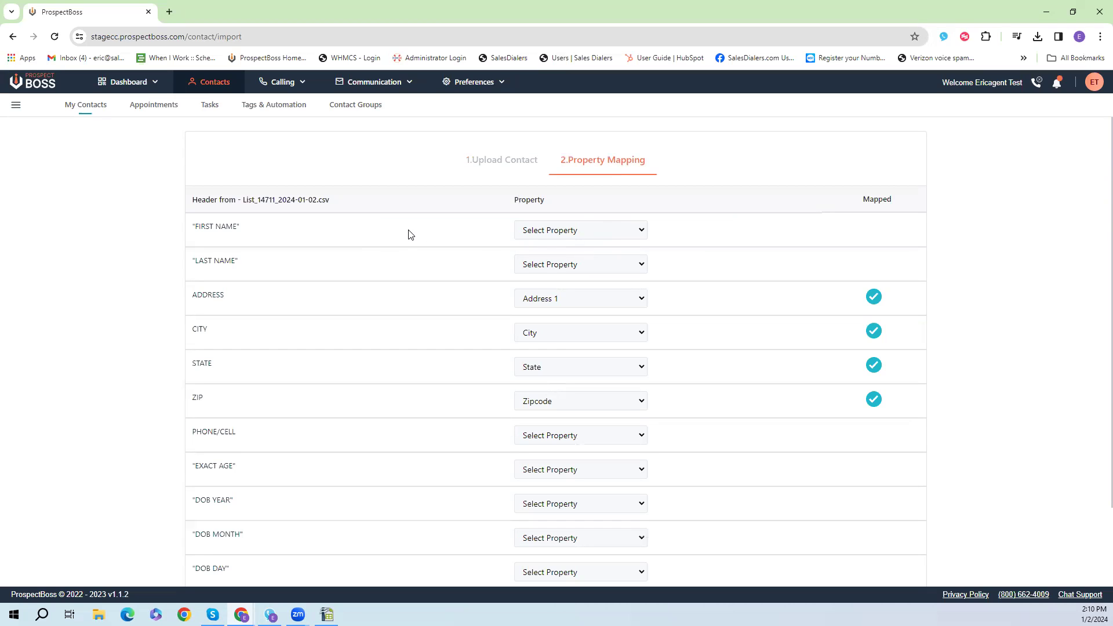
Map FIRST NAME and LAST NAME to First Name and Last Name, keeping ADDRESS as Address 1
{"action": "left_click", "coordinate": [570, 232]}
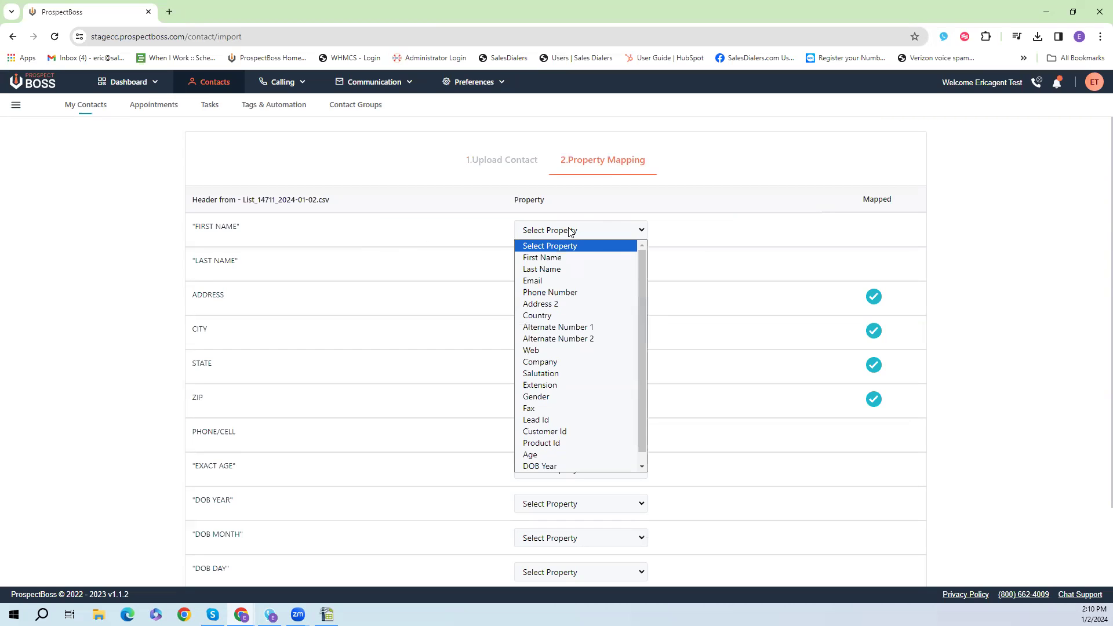
{"action": "left_click", "coordinate": [560, 258]}
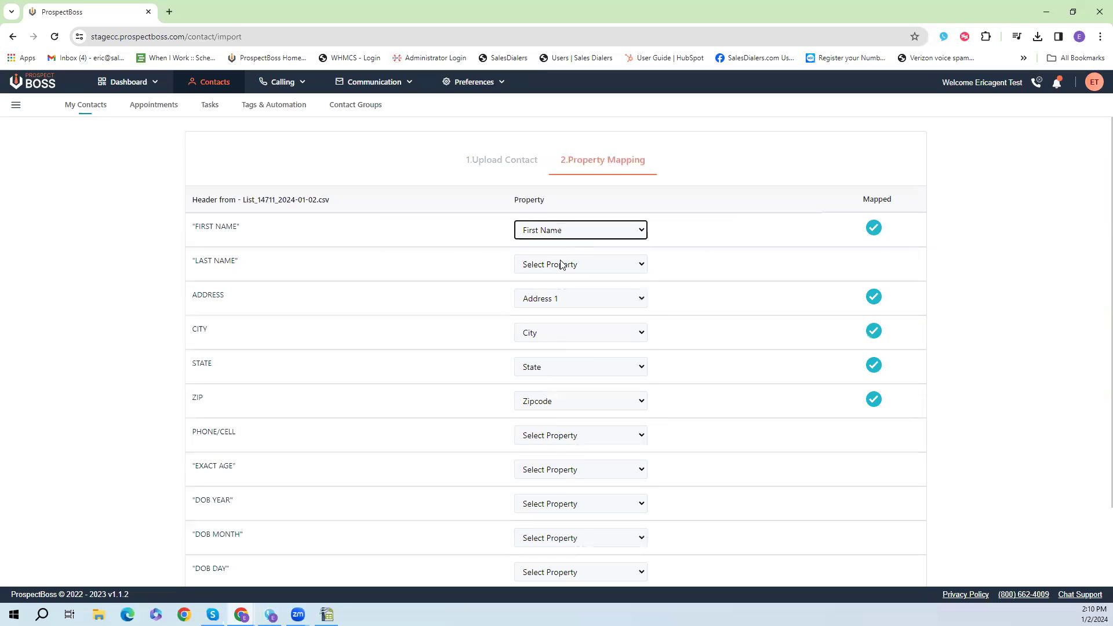
{"action": "left_click", "coordinate": [563, 264]}
{"action": "left_click", "coordinate": [559, 294]}
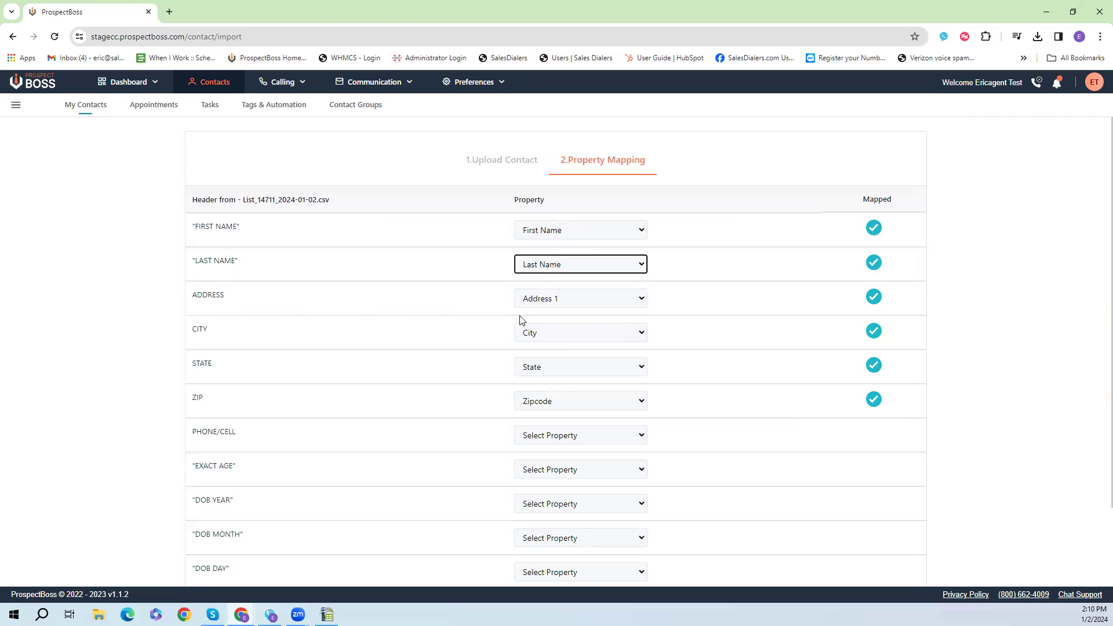
{"action": "left_click", "coordinate": [610, 307]}
{"action": "left_click", "coordinate": [610, 304]}
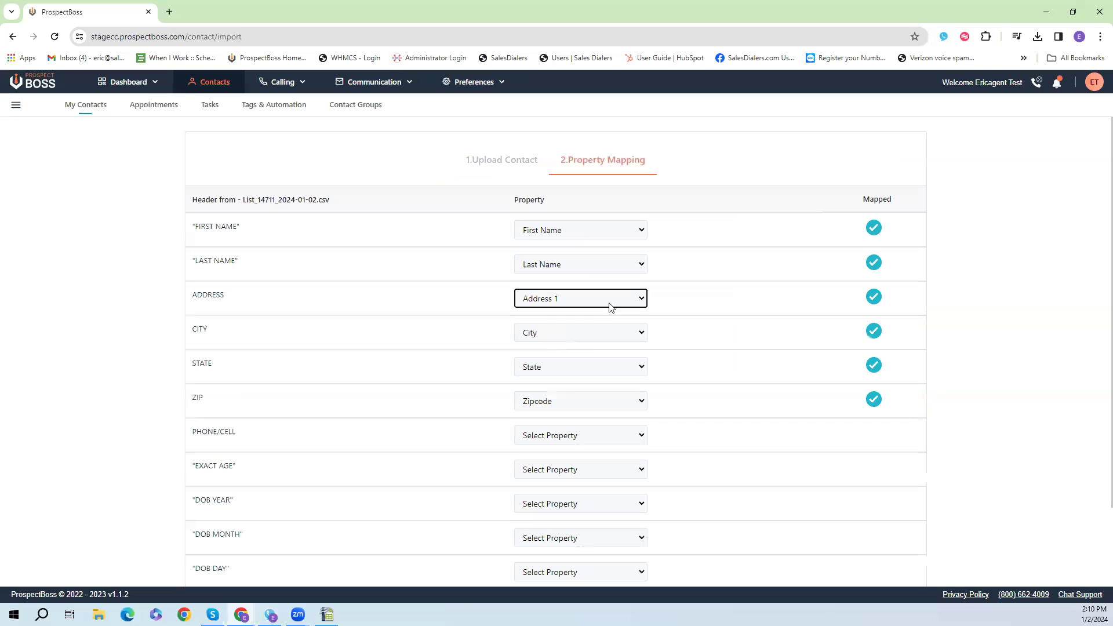
Map PHONE/CELL, EXACT AGE, DOB YEAR and DOB MONTH to Phone Number, Age, DOB Year, DOB Month, then submit
{"action": "scroll", "coordinate": [604, 381], "scroll_direction": "down", "scroll_amount": 2}
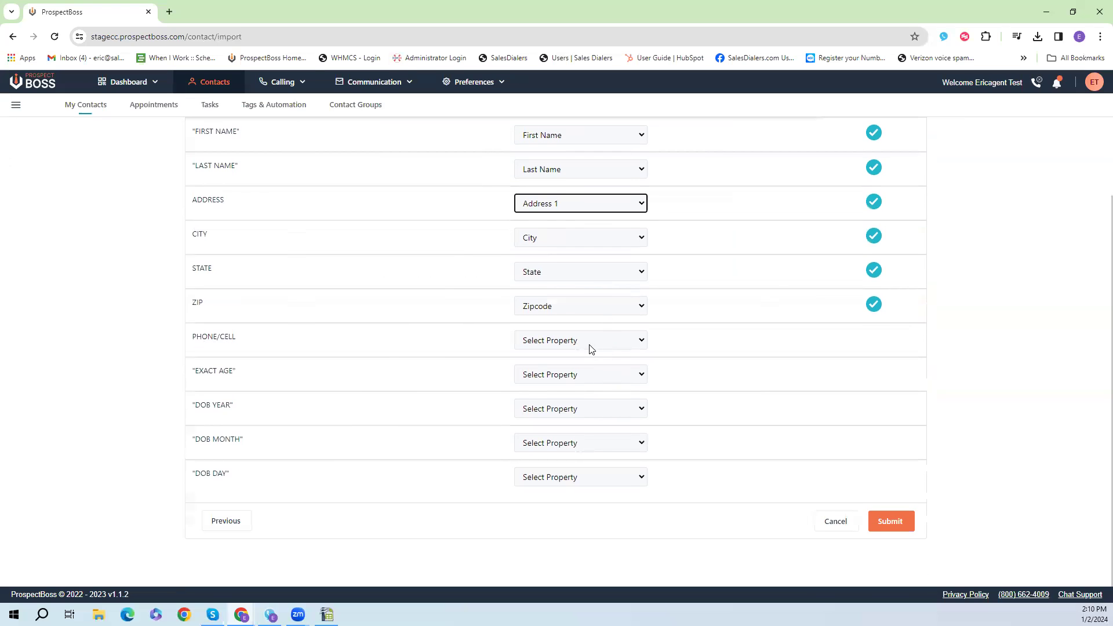
{"action": "left_click", "coordinate": [587, 339]}
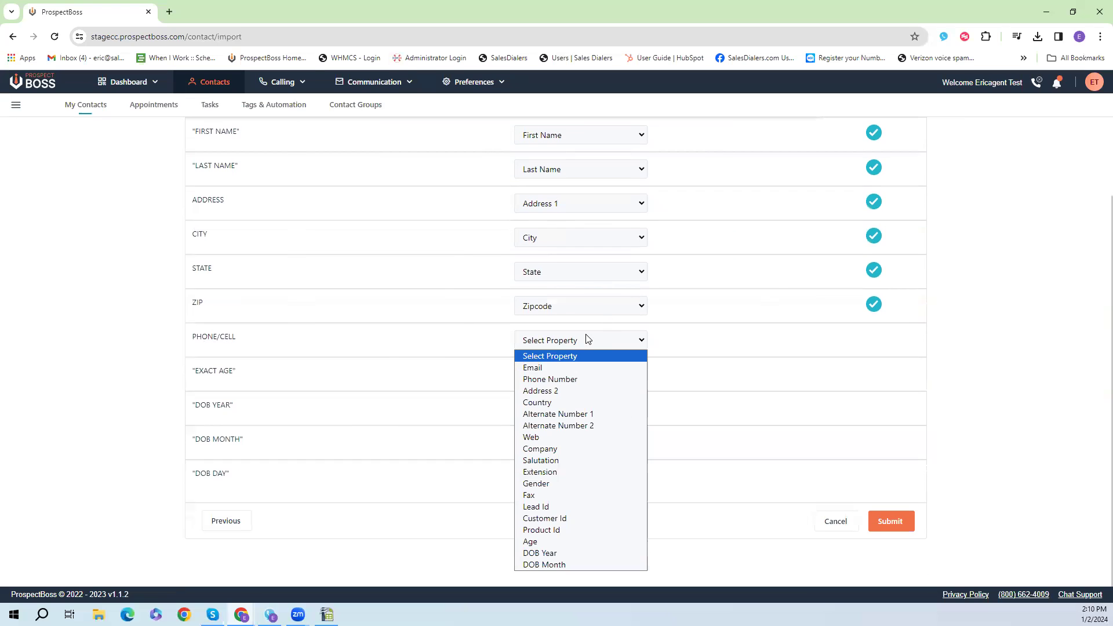
{"action": "left_click", "coordinate": [588, 384]}
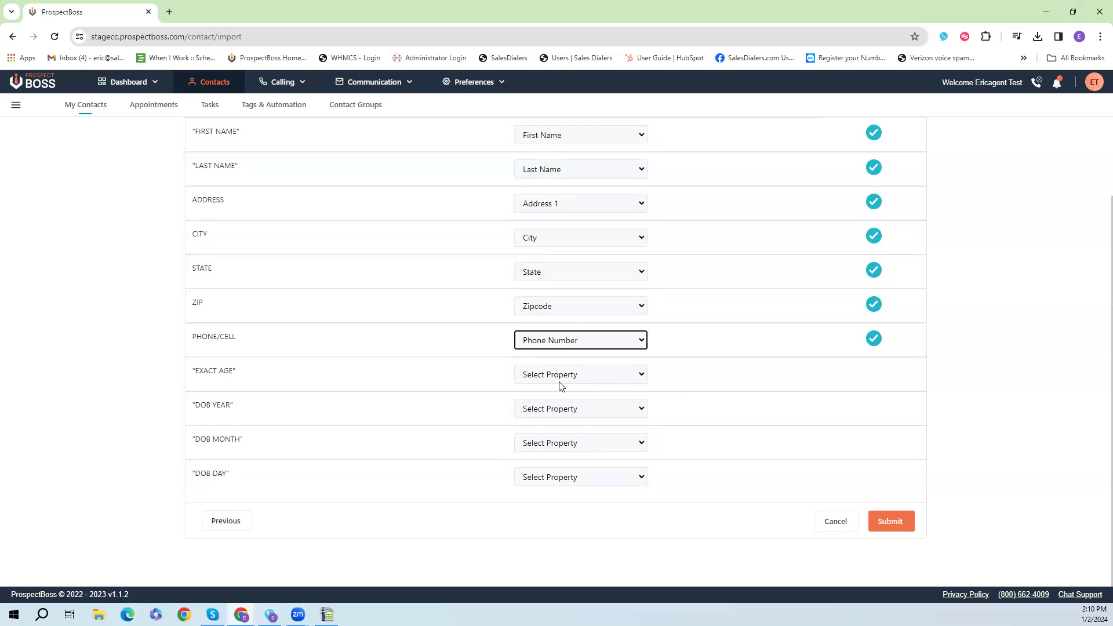
{"action": "left_click", "coordinate": [560, 382]}
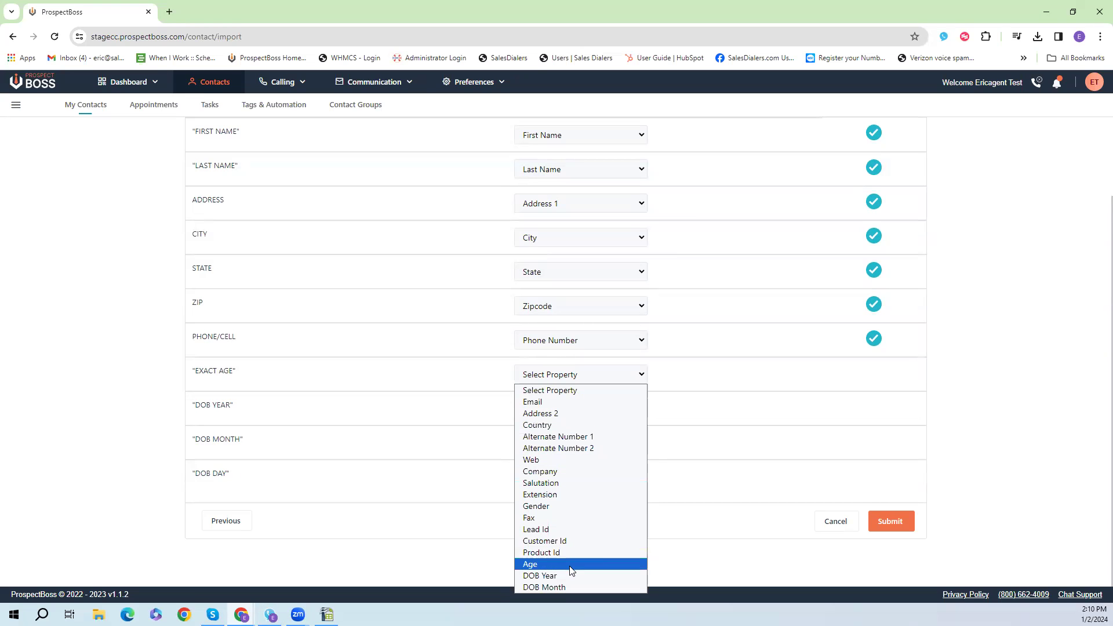
{"action": "left_click", "coordinate": [569, 565]}
{"action": "left_click", "coordinate": [564, 408]}
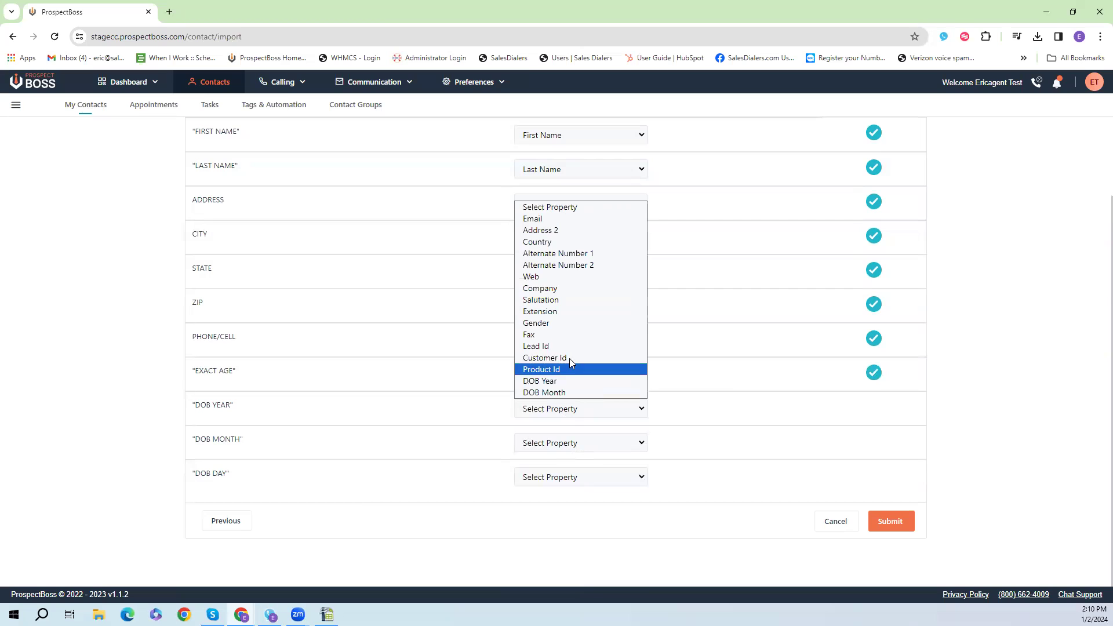
{"action": "left_click", "coordinate": [558, 382]}
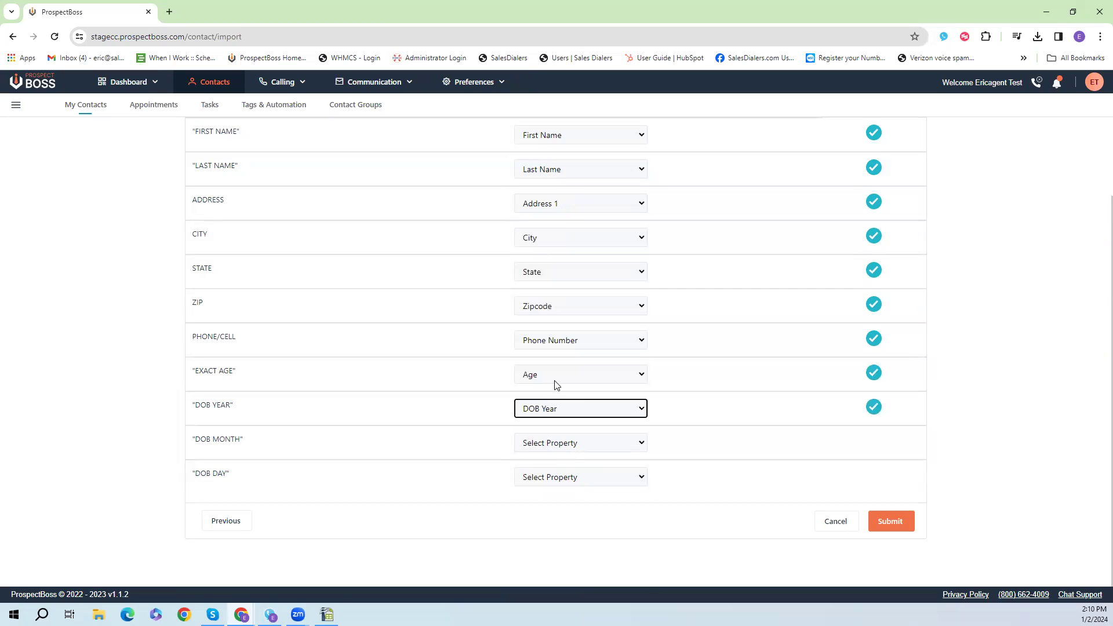
{"action": "left_click", "coordinate": [584, 447]}
{"action": "left_click", "coordinate": [568, 426]}
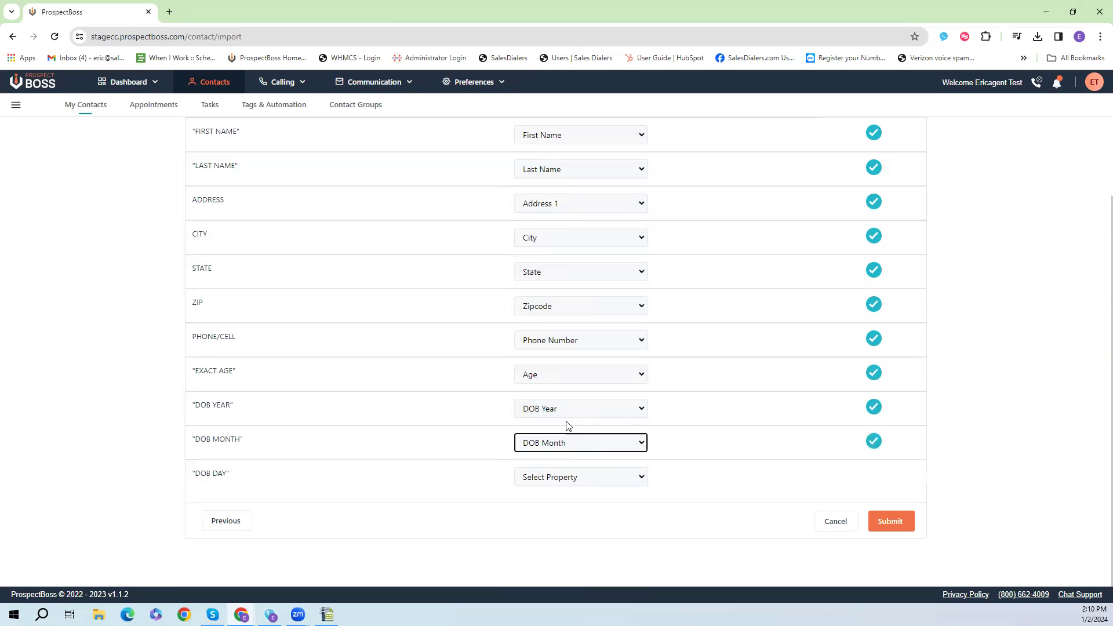
{"action": "scroll", "coordinate": [732, 440], "scroll_direction": "up", "scroll_amount": 2}
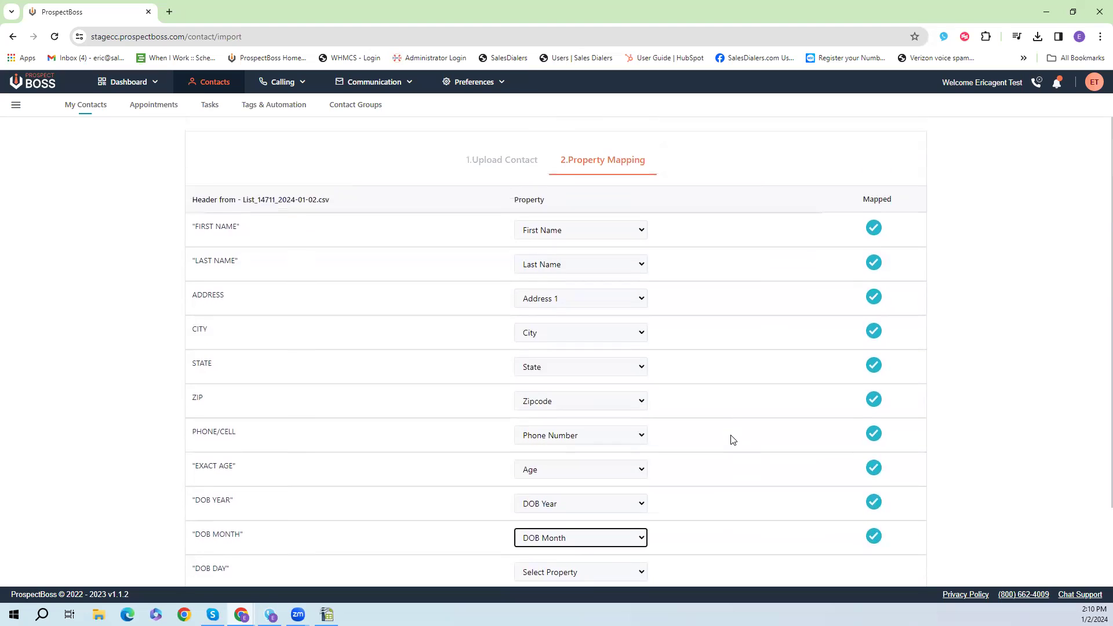
{"action": "scroll", "coordinate": [731, 439], "scroll_direction": "down", "scroll_amount": 2}
{"action": "left_click", "coordinate": [886, 523]}
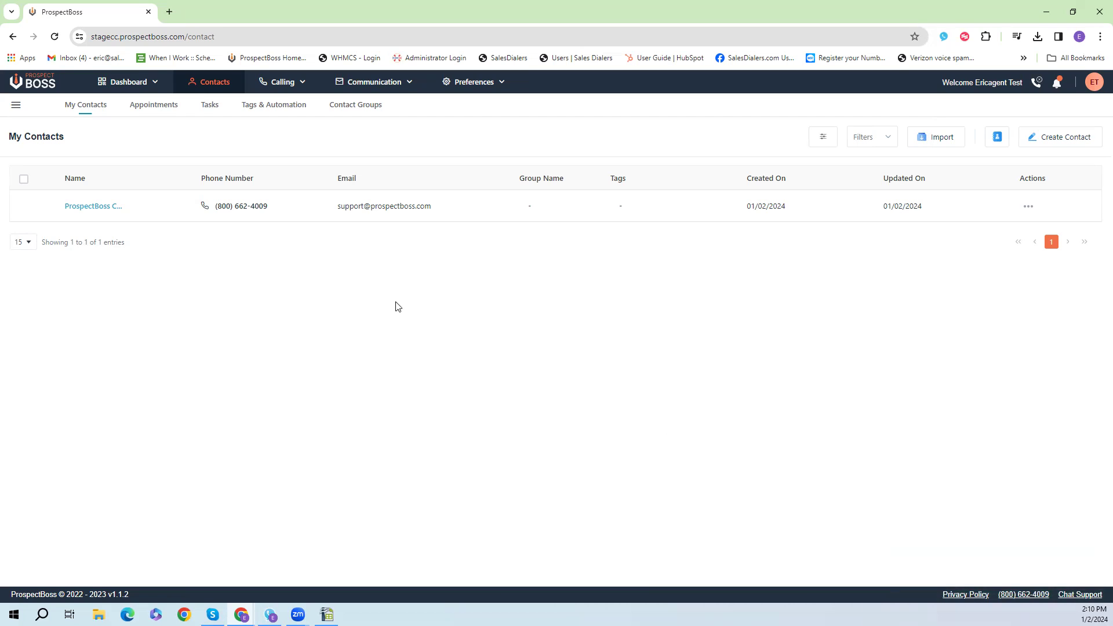
Reload the My Contacts page so the imported contacts appear
{"action": "left_click", "coordinate": [54, 37]}
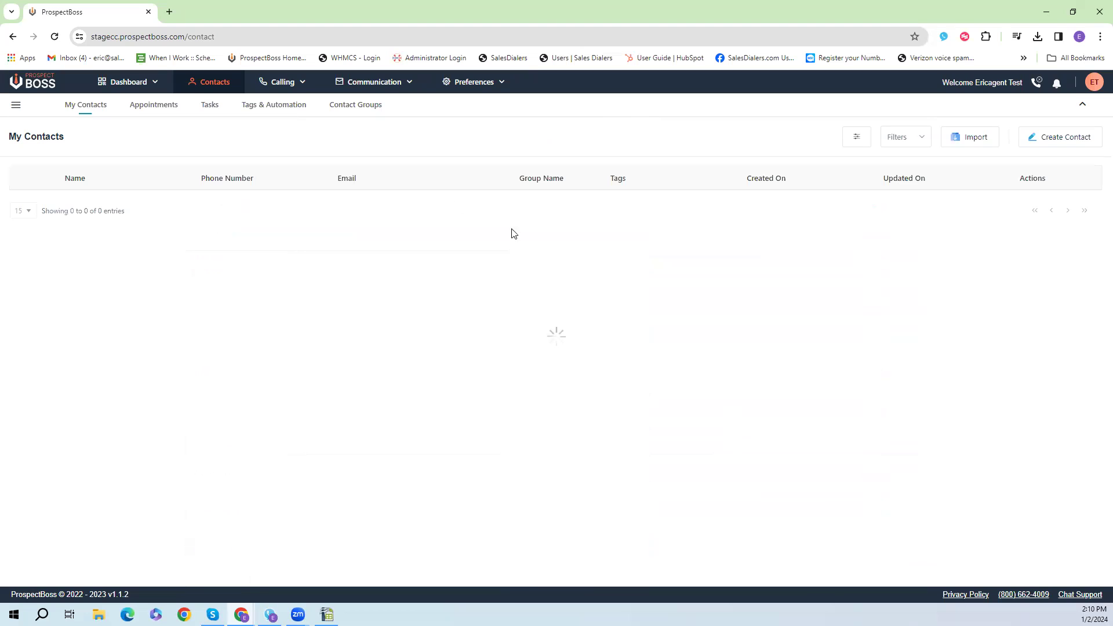